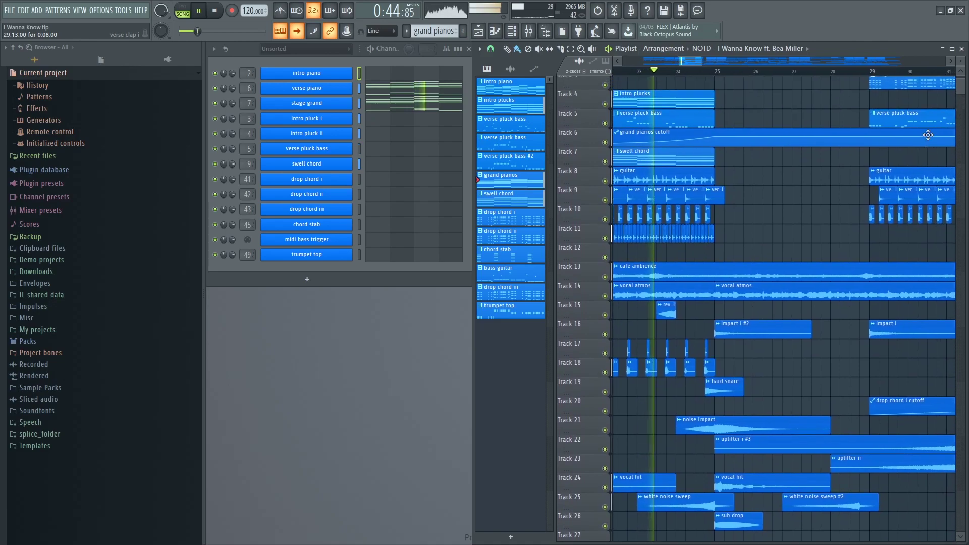
Step: Play the arrangement from the intro at bar 9 and again from bar 17 to hear its layers, including the guitar and atmosphere tracks
{"action": "scroll", "coordinate": [928, 135], "scroll_direction": "up", "scroll_amount": 1}
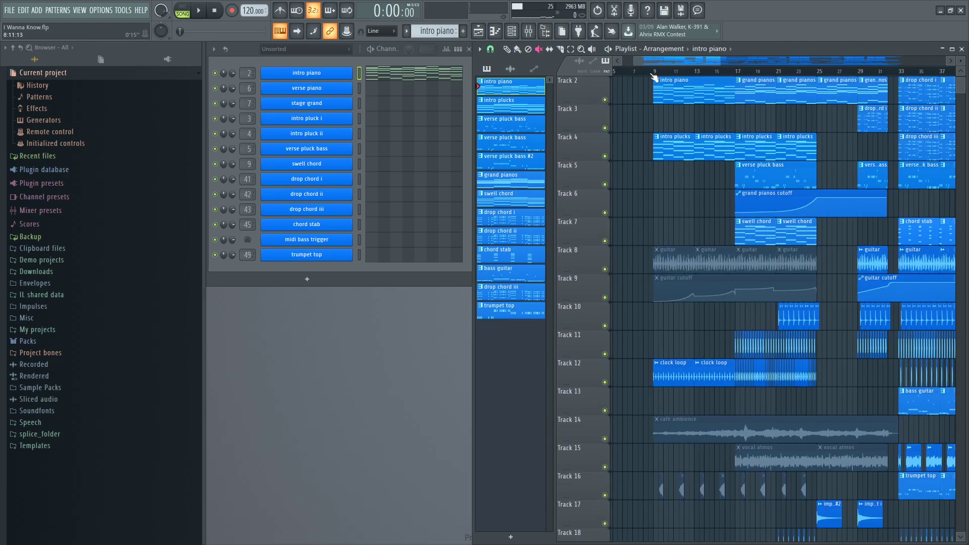
{"action": "key", "text": "space"}
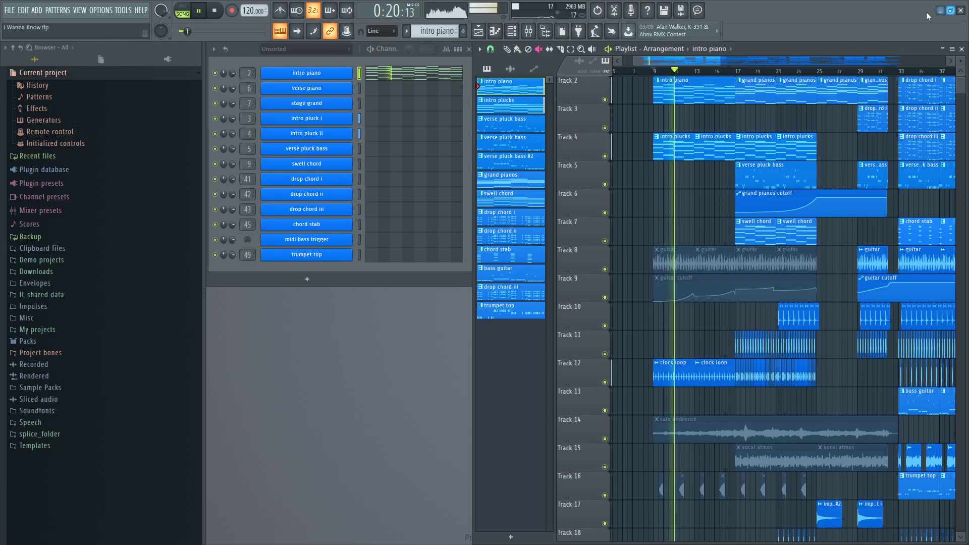
{"action": "left_click", "coordinate": [734, 72]}
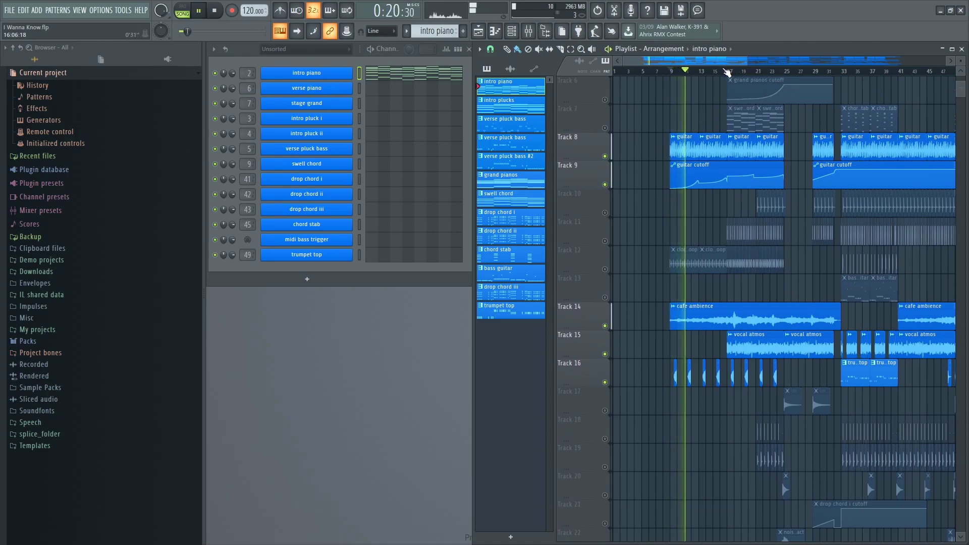
{"action": "left_click", "coordinate": [722, 71]}
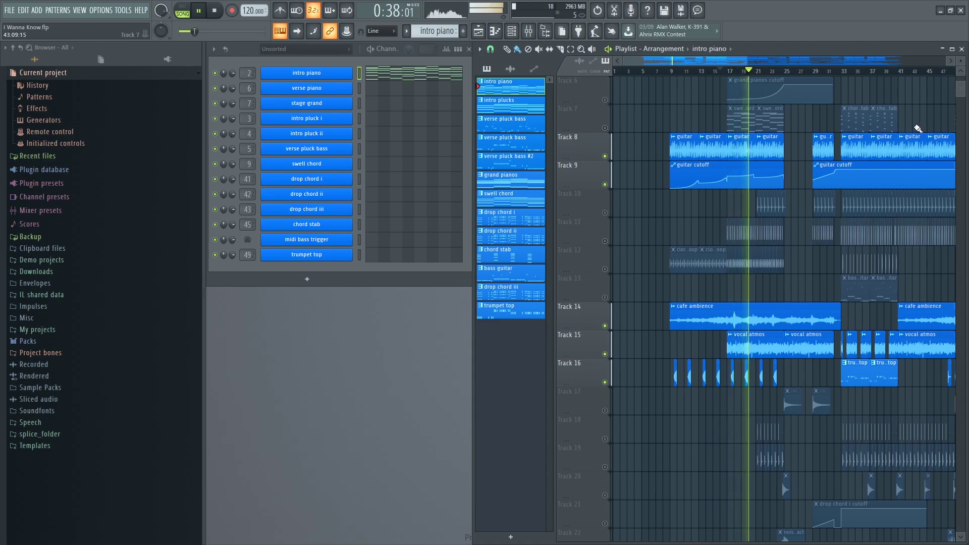
{"action": "left_click", "coordinate": [214, 10]}
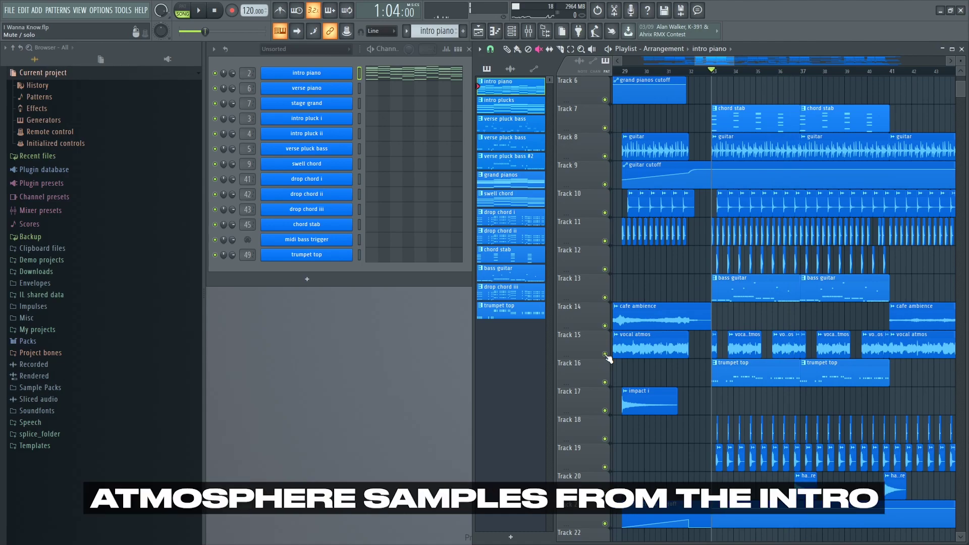
Step: Solo the vocal atmos track on Track 15 and play it from bar 33
{"action": "right_click", "coordinate": [605, 355]}
{"action": "key", "text": "space"}
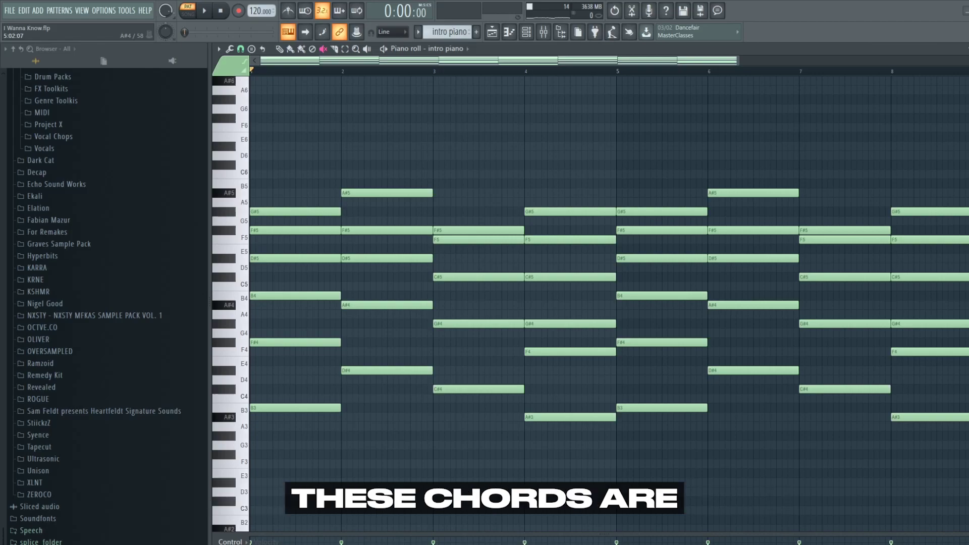
Step: Play the intro piano chords in full, as the bassline alone, and with the inversion, repeated-note and add/sus layers
{"action": "key", "text": "space"}
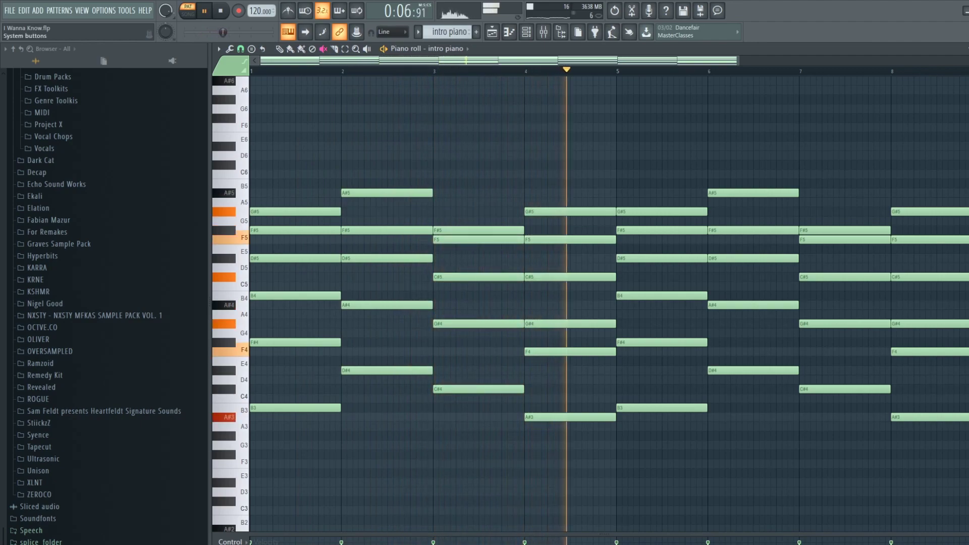
{"action": "key", "text": "space"}
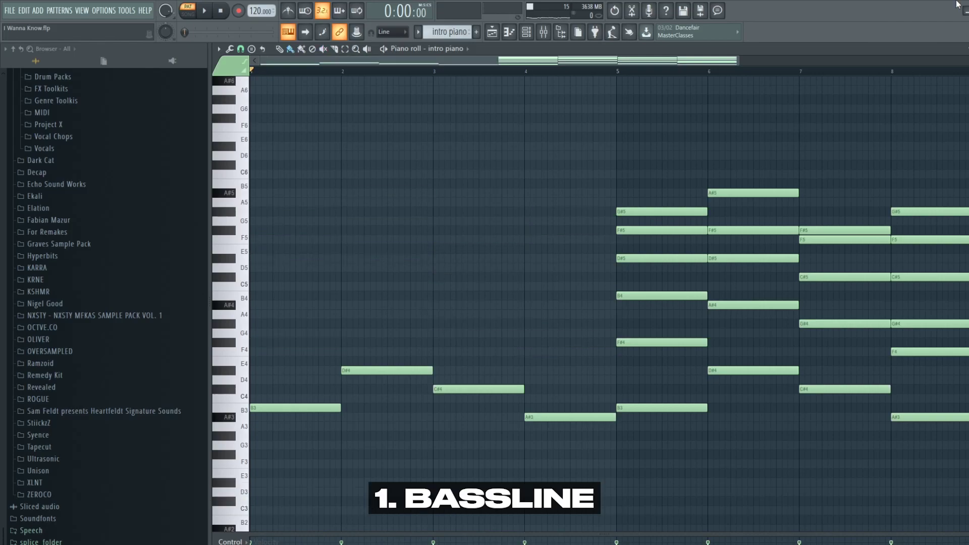
{"action": "key", "text": "space"}
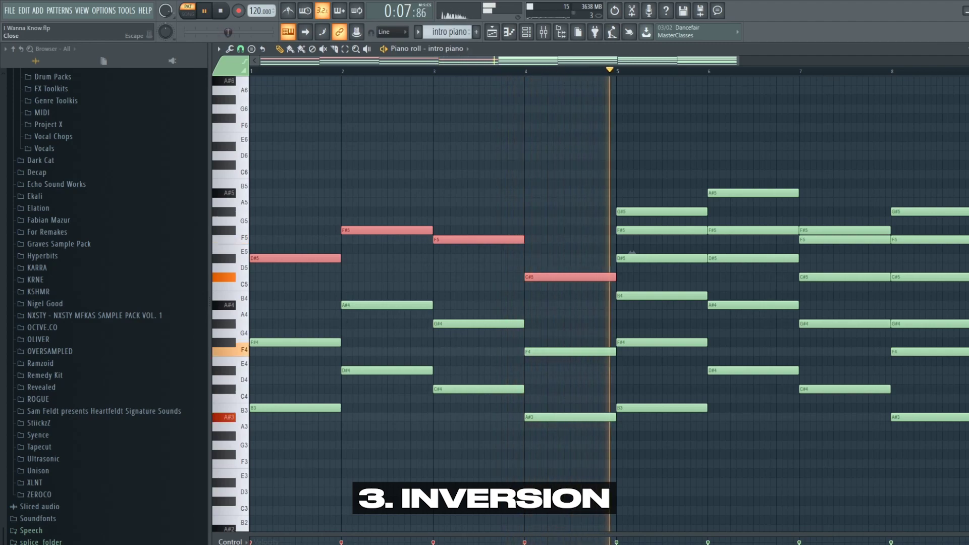
{"action": "key", "text": "space"}
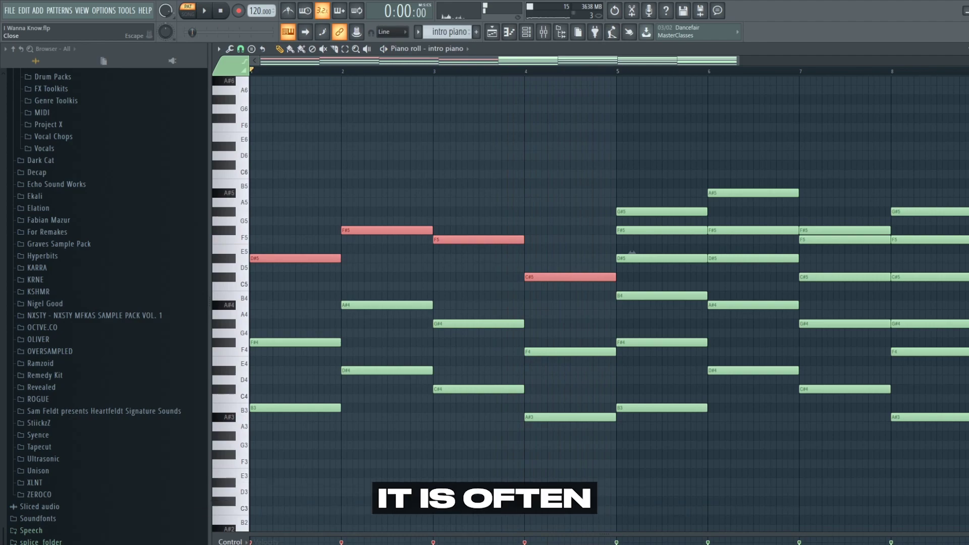
{"action": "key", "text": "space"}
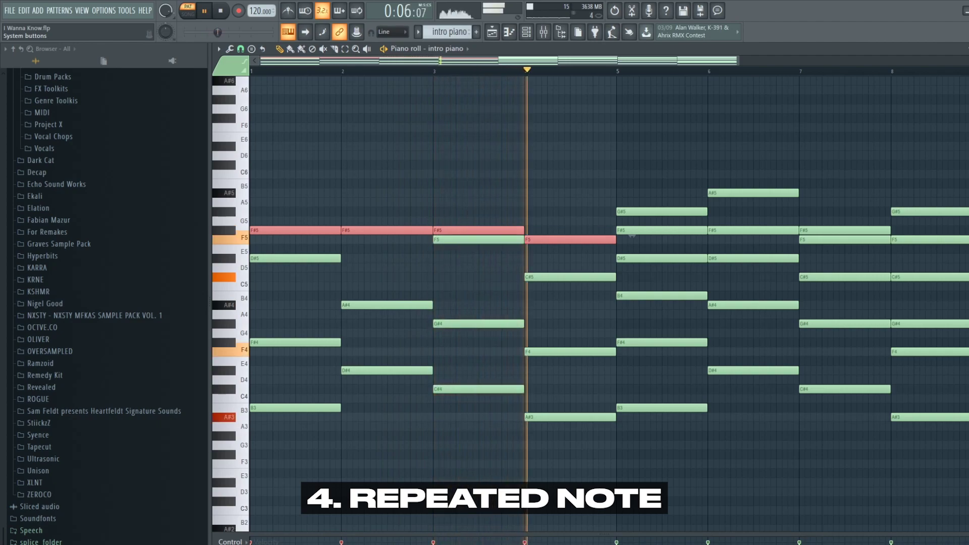
{"action": "key", "text": "space"}
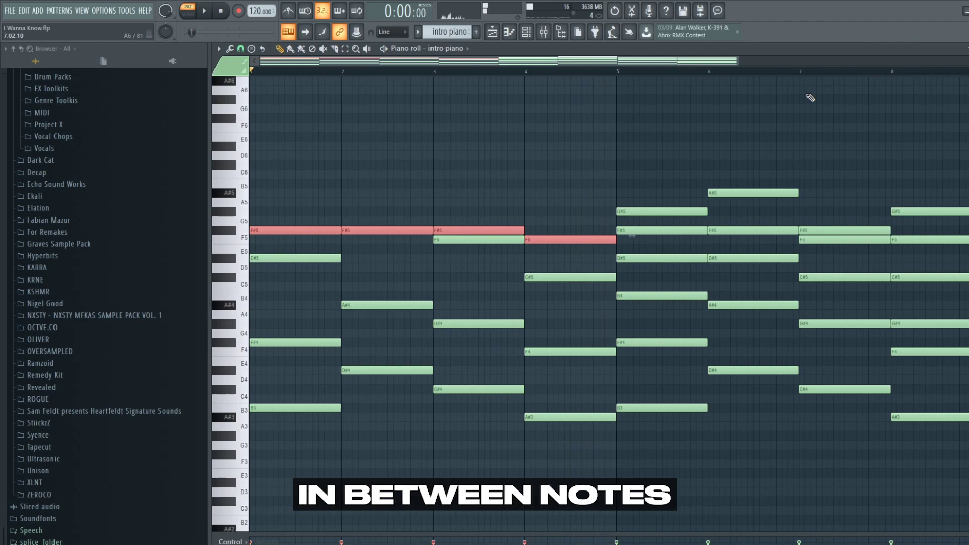
{"action": "key", "text": "space"}
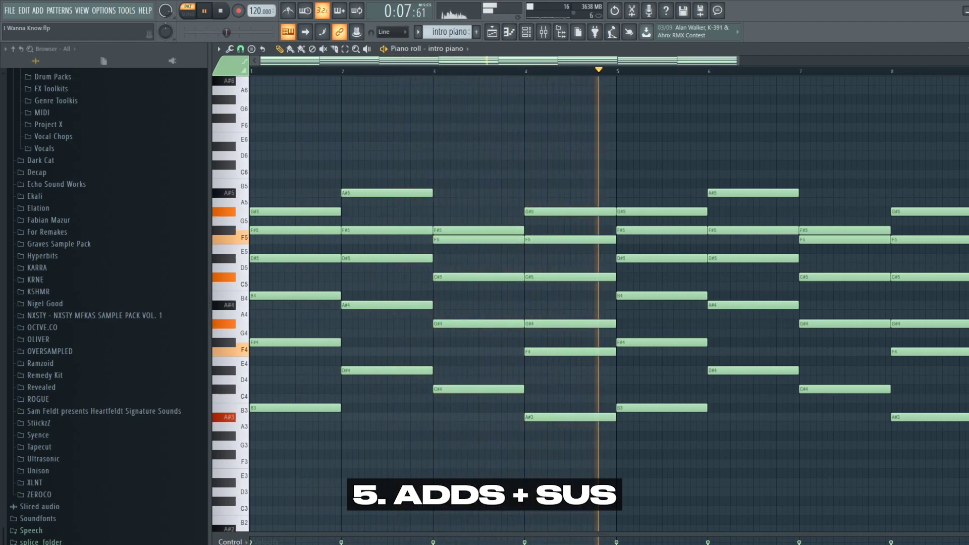
{"action": "key", "text": "space"}
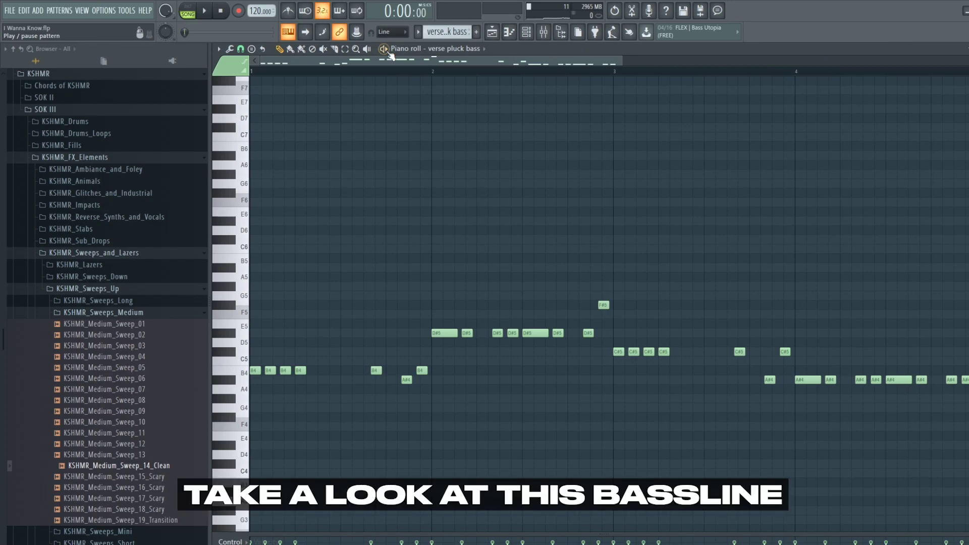
Step: Play the verse pluck bass pattern and the soloed bass guitar clip on Track 34 to compare the basslines
{"action": "left_click", "coordinate": [384, 49]}
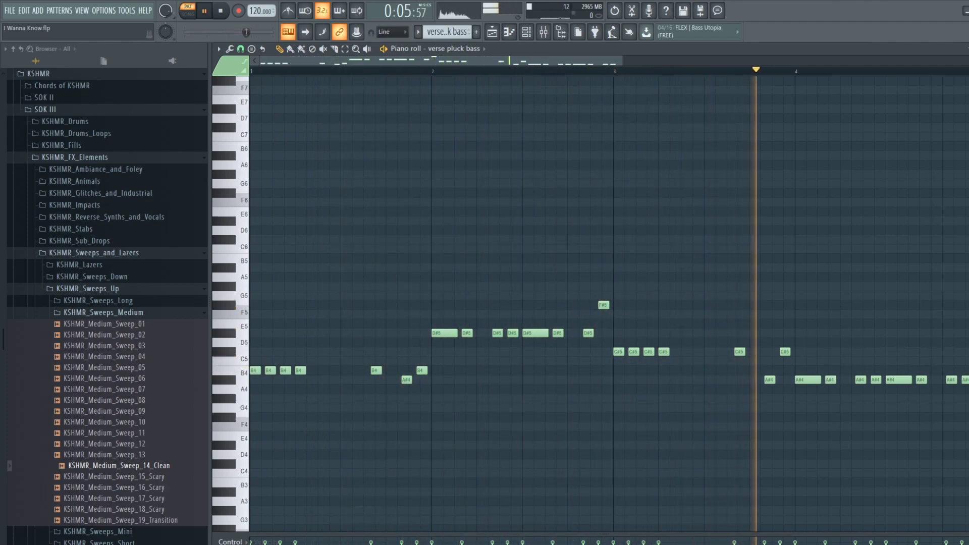
{"action": "left_click", "coordinate": [384, 49]}
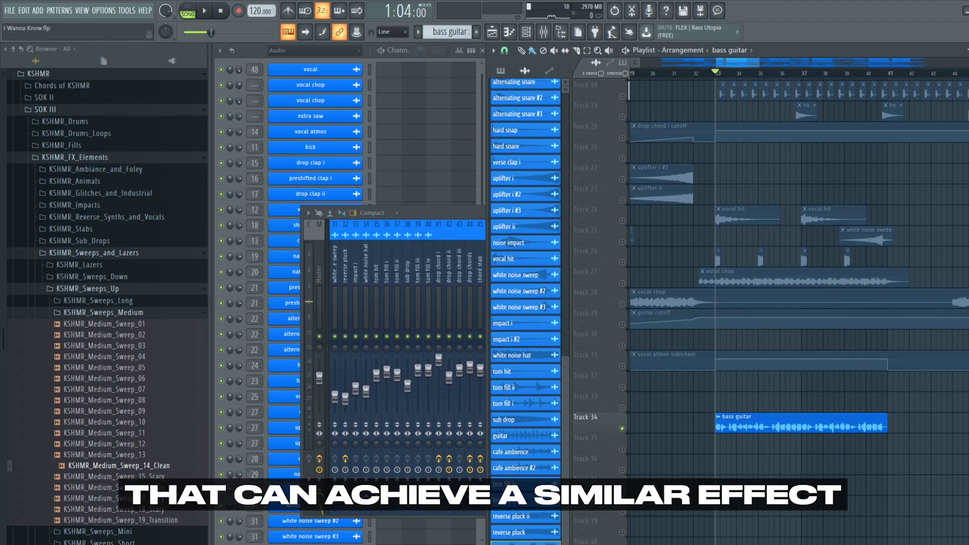
{"action": "key", "text": "space"}
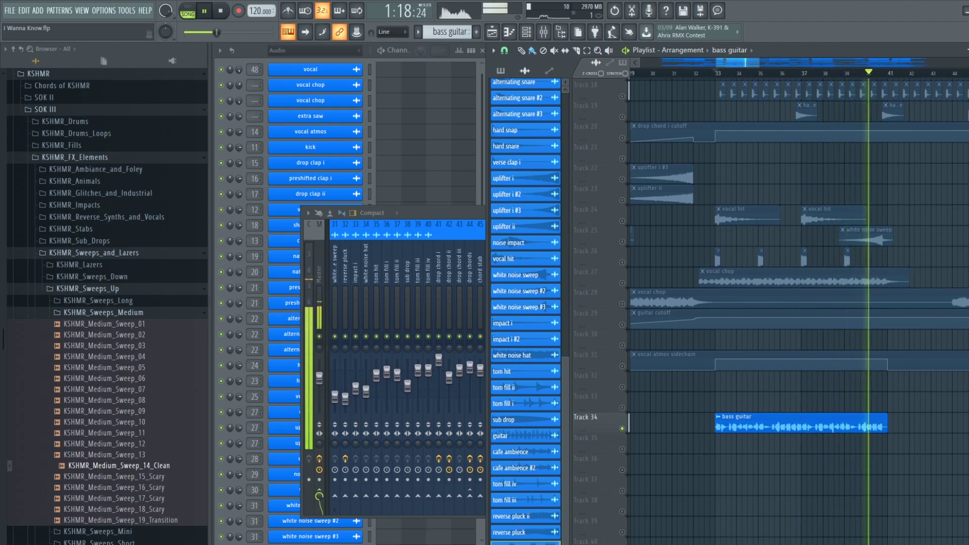
{"action": "key", "text": "space"}
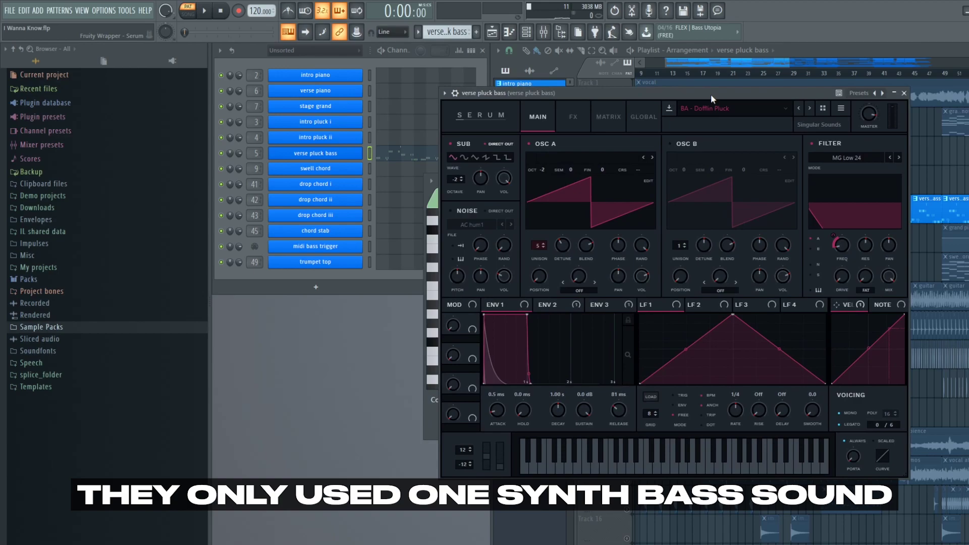
Step: Listen to the Serum verse pluck bass, close the synth window, and examine the pattern's notes in the piano roll
{"action": "key", "text": "space"}
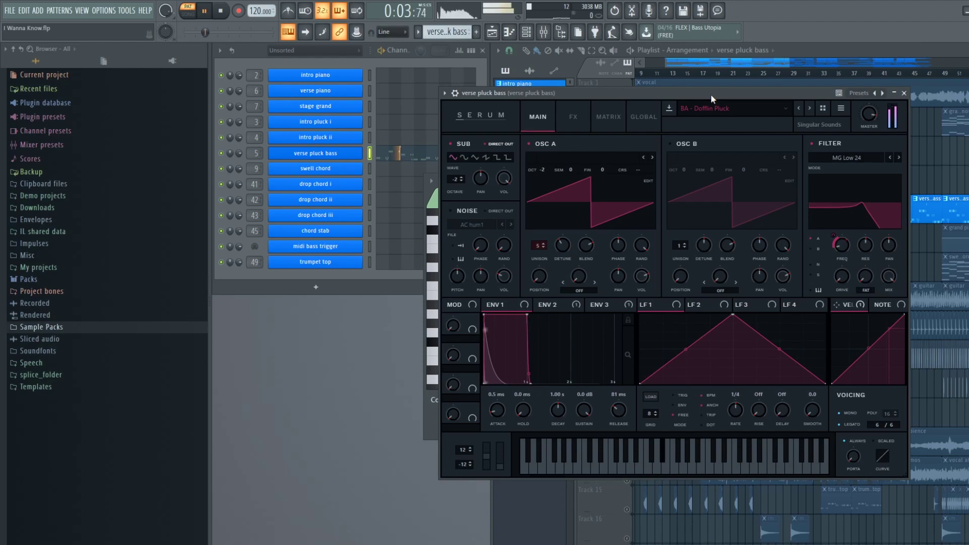
{"action": "left_click", "coordinate": [904, 93]}
{"action": "left_click", "coordinate": [447, 153]}
{"action": "left_click", "coordinate": [444, 155]}
{"action": "left_click", "coordinate": [817, 180]}
{"action": "scroll", "coordinate": [808, 217], "scroll_direction": "up", "scroll_amount": 7}
{"action": "scroll", "coordinate": [673, 252], "scroll_direction": "down", "scroll_amount": 6}
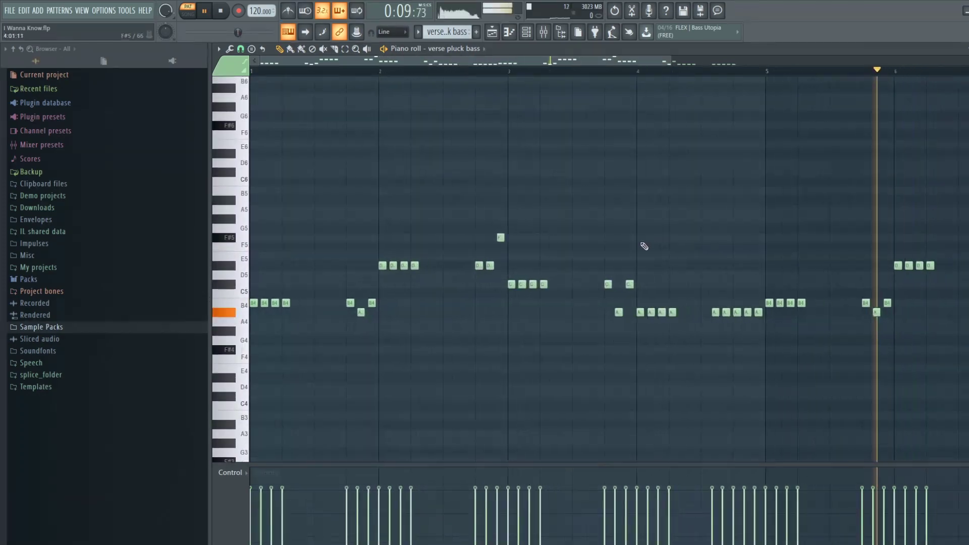
{"action": "scroll", "coordinate": [644, 247], "scroll_direction": "down", "scroll_amount": 3}
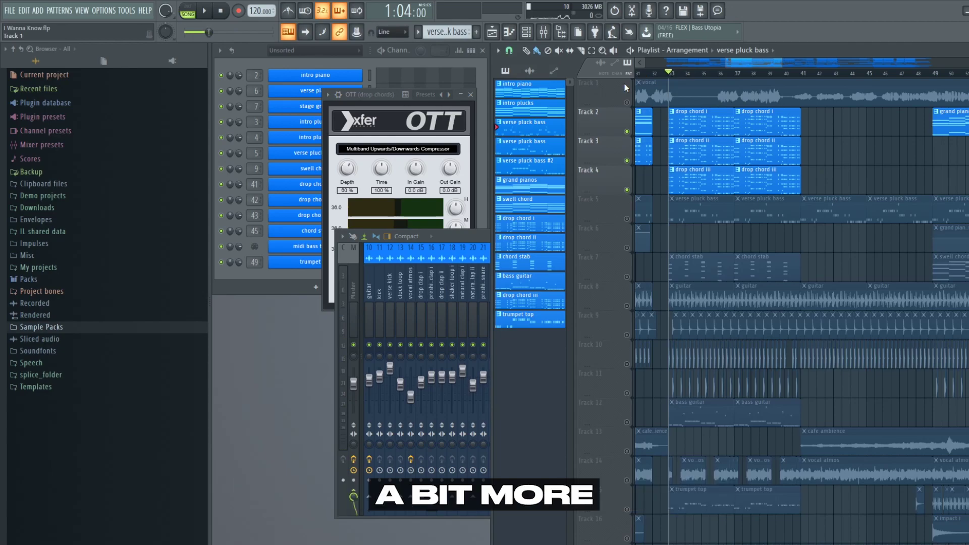
Step: Play the three drop chord tracks and enable OTT on the drop chords mixer channel to compare the sound
{"action": "left_click", "coordinate": [463, 240]}
{"action": "key", "text": "space"}
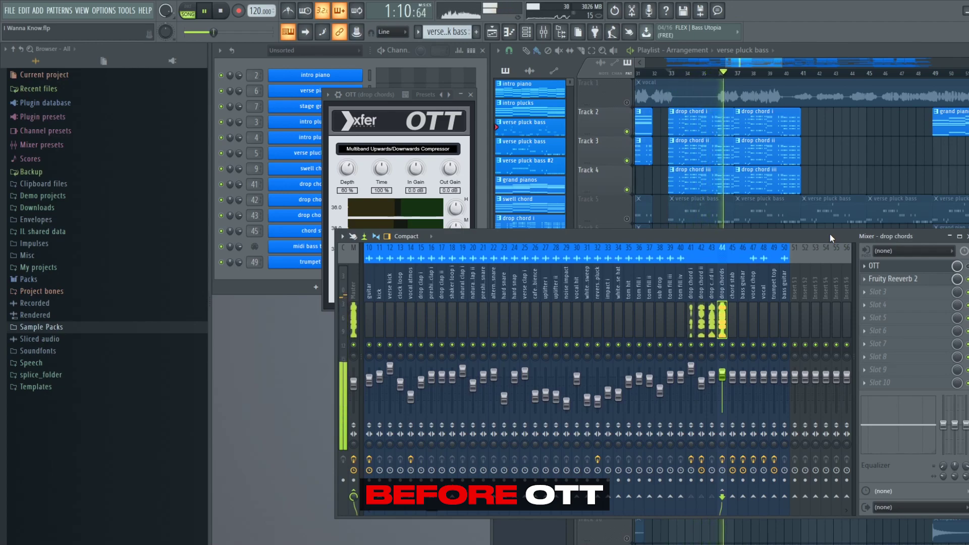
{"action": "left_click", "coordinate": [967, 267]}
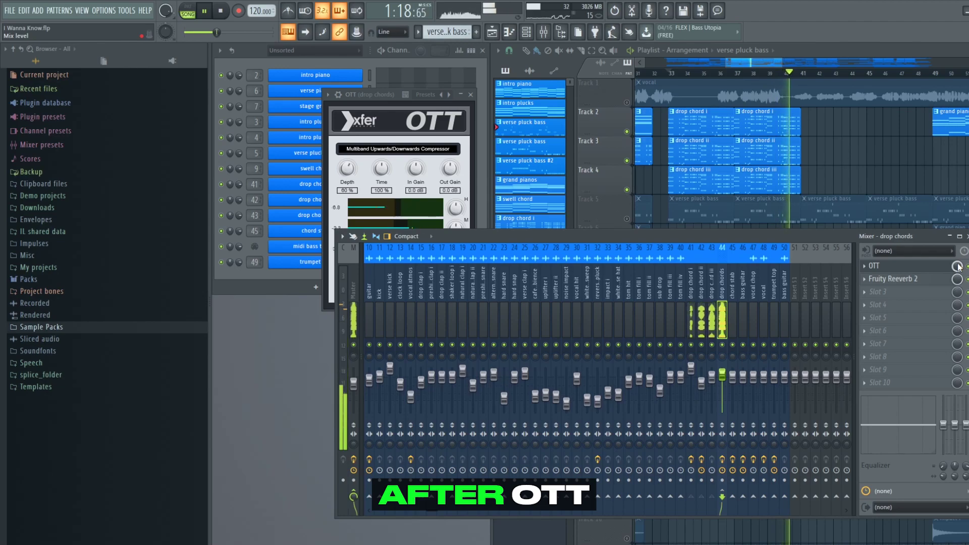
{"action": "key", "text": "space"}
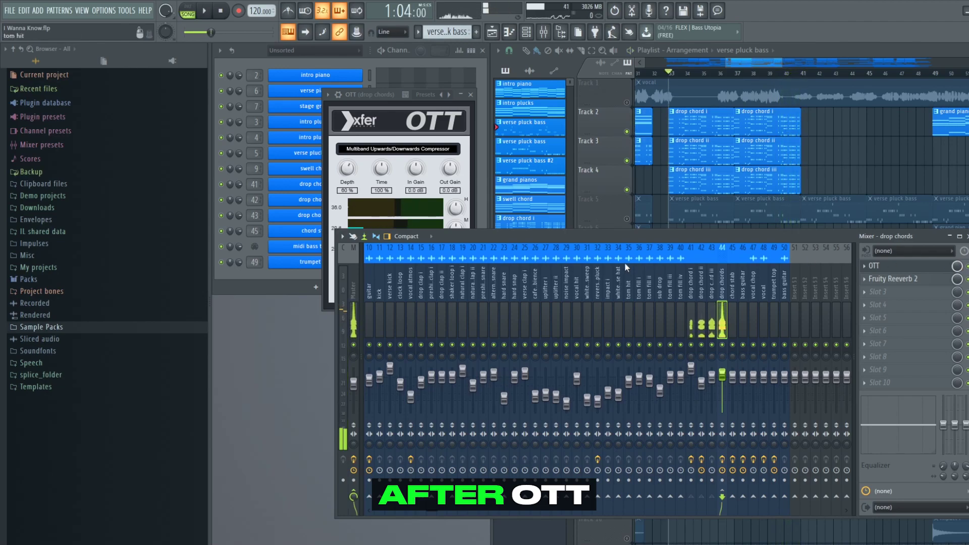
{"action": "left_click", "coordinate": [647, 81]}
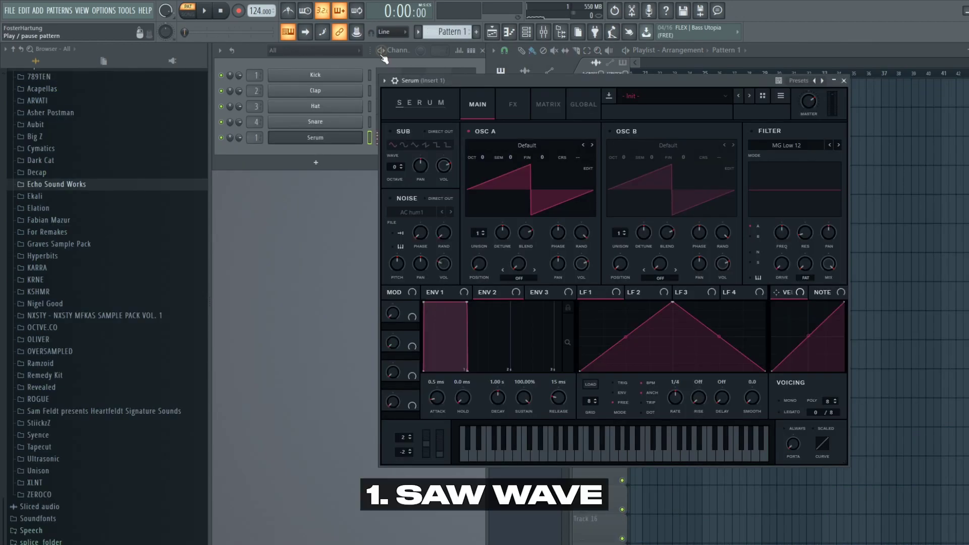
Step: Play Pattern 1 with Serum's default saw wave and move the Serum window aside
{"action": "left_click", "coordinate": [383, 58]}
{"action": "key", "text": "space"}
{"action": "left_click_drag", "start_coordinate": [606, 84], "coordinate": [738, 81]}
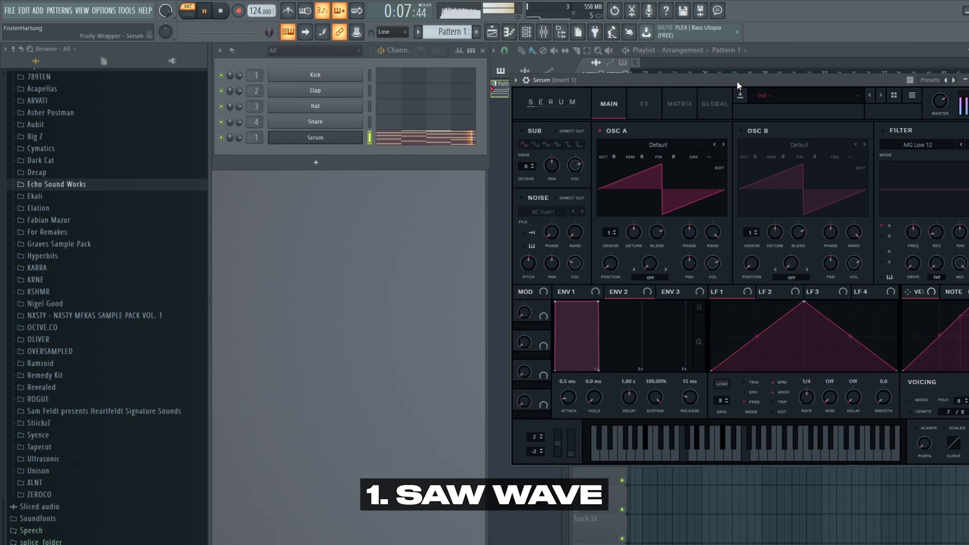
Step: Shape Serum's Envelope 1 into a pluck with a 338 ms decay and no sustain, and audition it
{"action": "key", "text": "space"}
{"action": "left_click_drag", "start_coordinate": [603, 302], "coordinate": [562, 409]}
{"action": "key", "text": "space"}
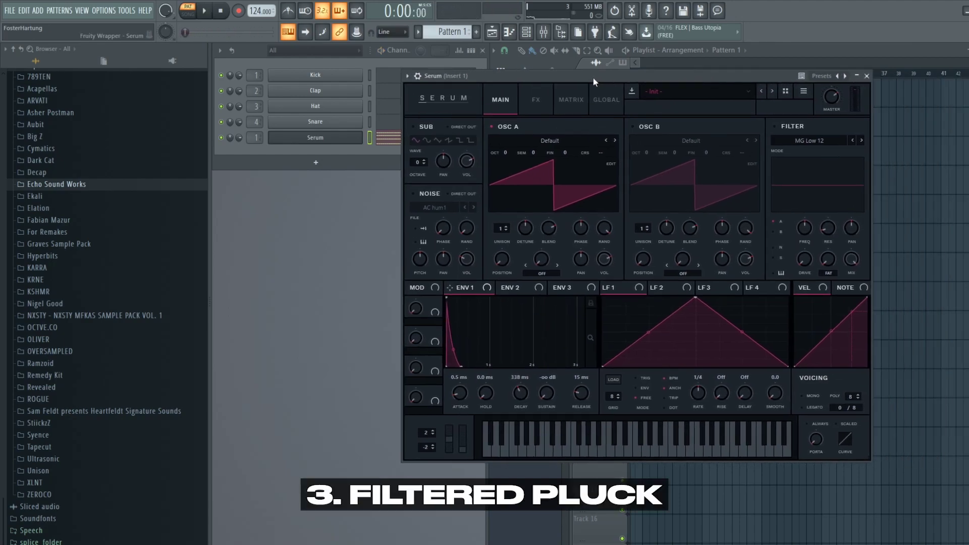
Step: Enable an MG Low 24 filter and modulate its cutoff with Envelope 2, using an 835 ms decay and zero sustain
{"action": "left_click", "coordinate": [775, 127]}
{"action": "left_click", "coordinate": [861, 141]}
{"action": "left_click", "coordinate": [861, 141]}
{"action": "left_click", "coordinate": [509, 288]}
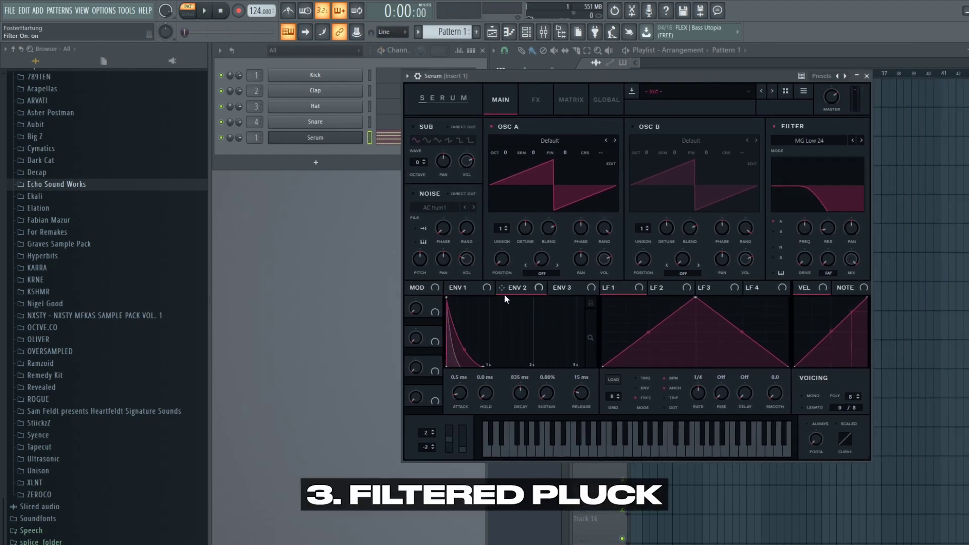
{"action": "mouse_move", "coordinate": [803, 220]}
{"action": "left_mouse_down"}
{"action": "mouse_move", "coordinate": [803, 247]}
{"action": "mouse_move", "coordinate": [799, 231]}
{"action": "left_mouse_up"}
{"action": "key", "text": "space"}
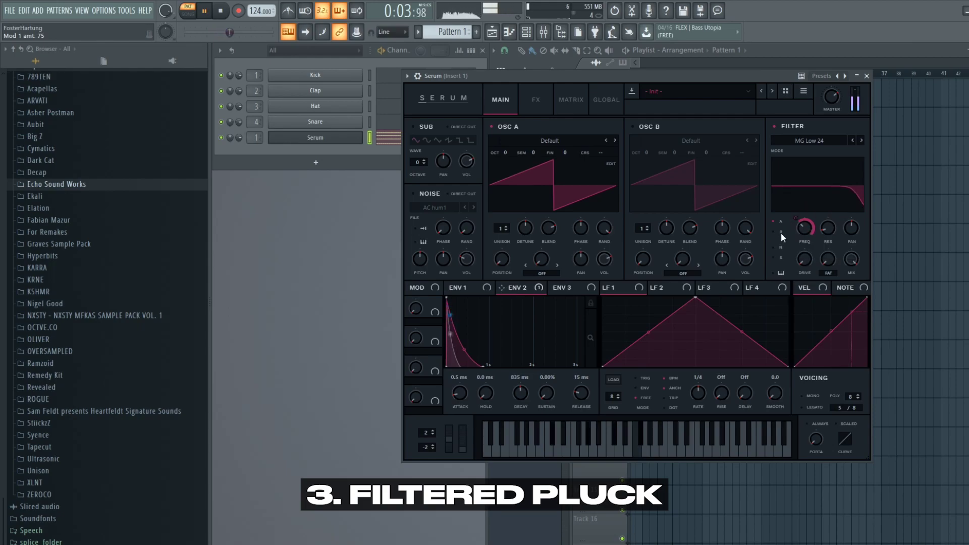
Step: Fine-tune the filter's cutoff frequency while the pattern plays
{"action": "mouse_move", "coordinate": [802, 235]}
{"action": "left_click_drag", "start_coordinate": [803, 229], "coordinate": [832, 235]}
{"action": "mouse_move", "coordinate": [828, 219]}
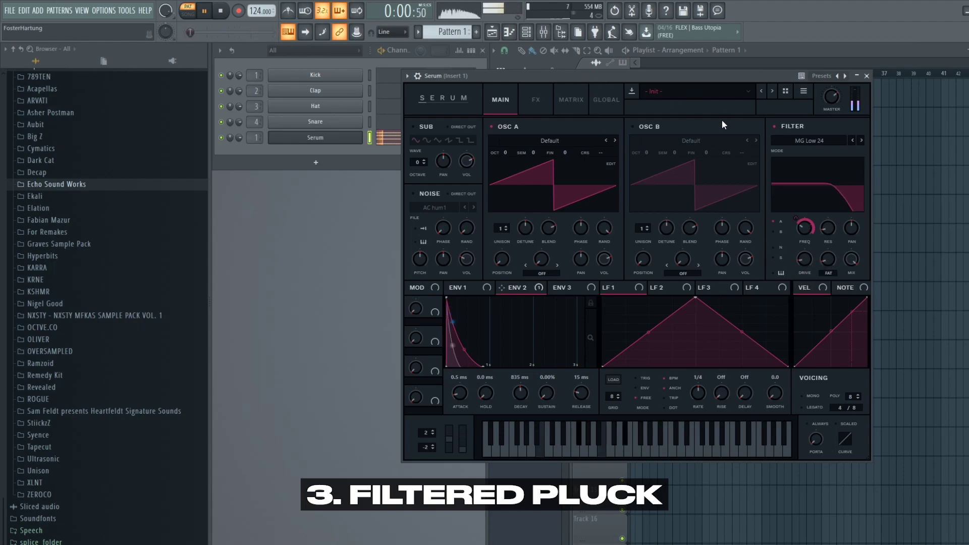
{"action": "key", "text": "space"}
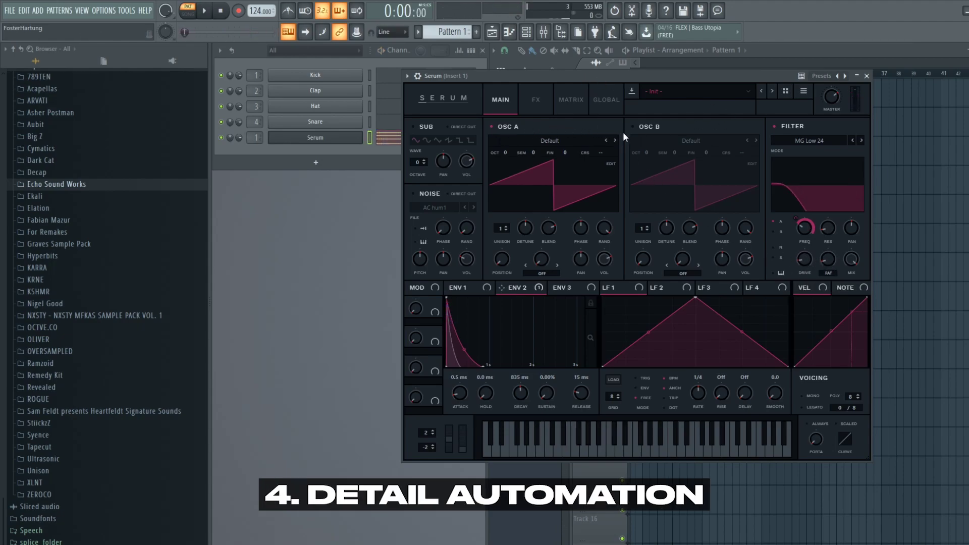
Step: Set oscillator A to 16 unison voices, modulate its detune with Envelope 2, and audition the sound
{"action": "left_click_drag", "start_coordinate": [501, 220], "coordinate": [527, 228]}
{"action": "left_click_drag", "start_coordinate": [501, 287], "coordinate": [526, 264]}
{"action": "key", "text": "space"}
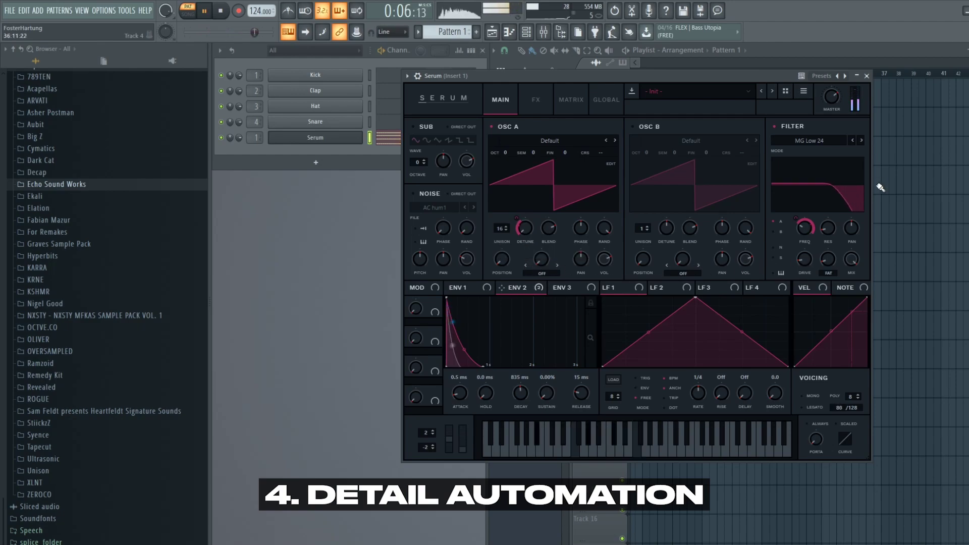
{"action": "key", "text": "space"}
Step: Turn on Serum's Hyper/Dimension, multiband Compressor and Chorus effects, adjust the compressor, and play the final sound
{"action": "left_click", "coordinate": [412, 126]}
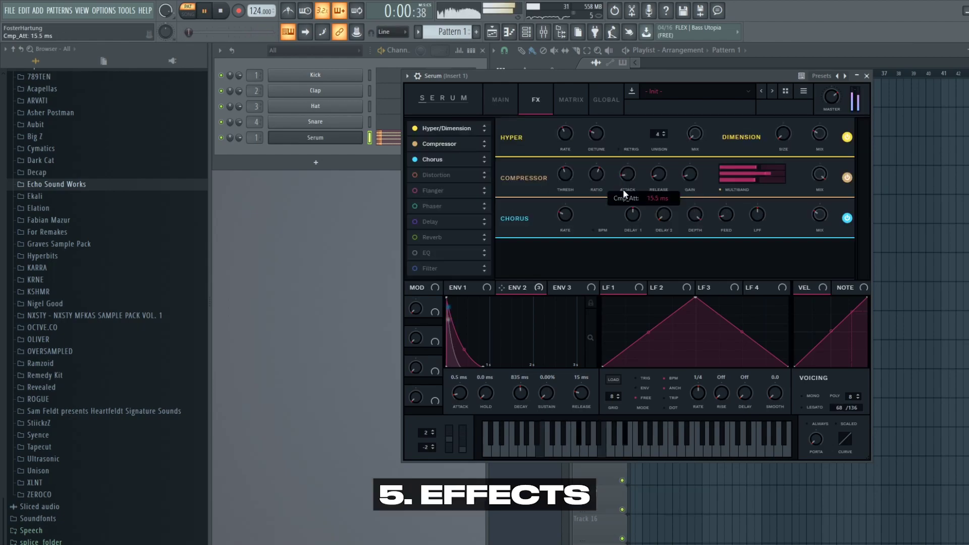
{"action": "left_click_drag", "start_coordinate": [659, 180], "coordinate": [658, 175]}
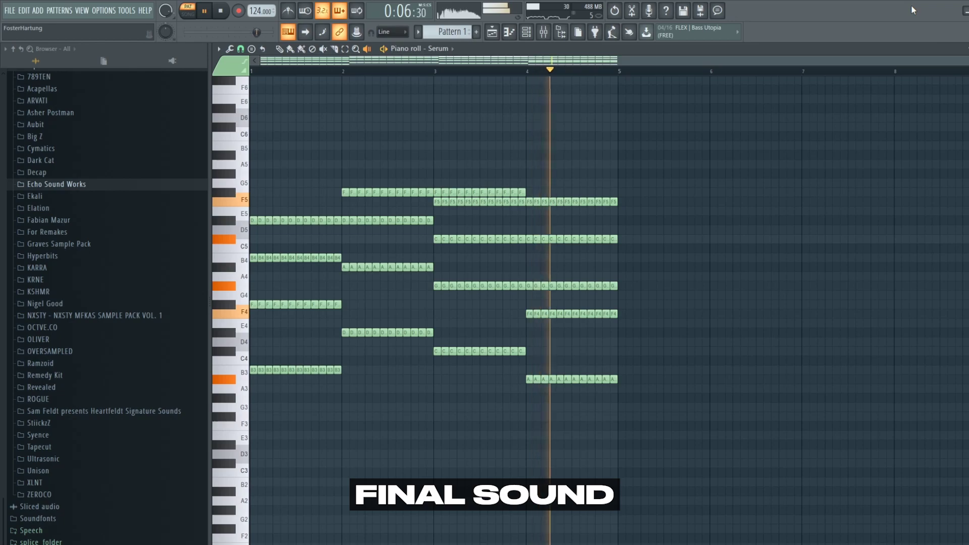
{"action": "key", "text": "space"}
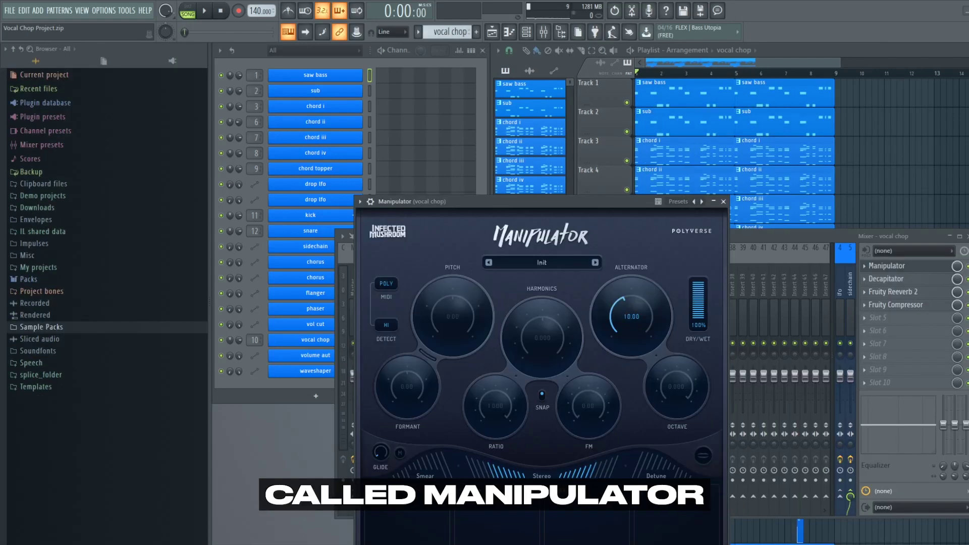
Step: Adjust the Alternator amount in the vocal chop's Manipulator effect and inspect the effects on the vocal chop mixer track
{"action": "left_click_drag", "start_coordinate": [625, 300], "coordinate": [621, 296]}
{"action": "left_click_drag", "start_coordinate": [608, 335], "coordinate": [613, 288]}
{"action": "left_click", "coordinate": [724, 202]}
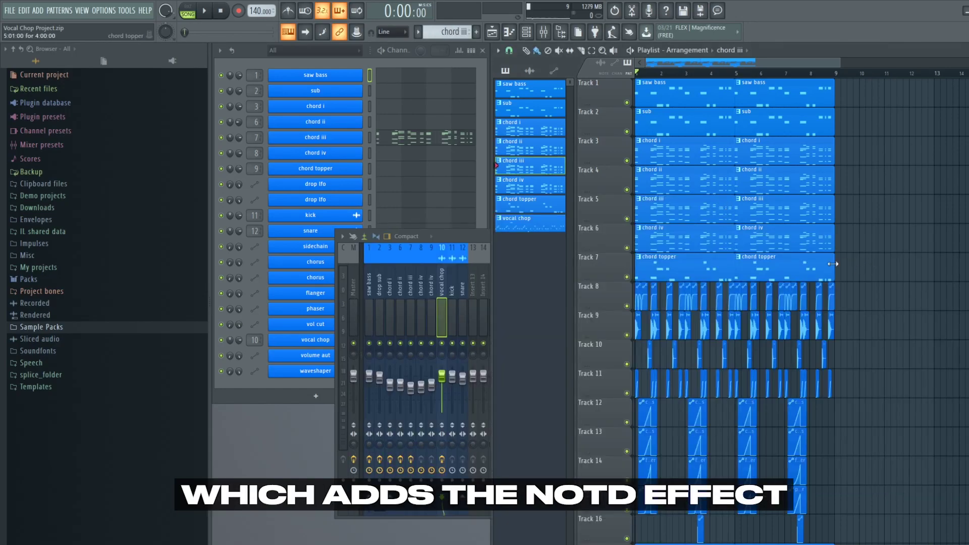
{"action": "left_click", "coordinate": [445, 264]}
{"action": "left_click", "coordinate": [901, 281]}
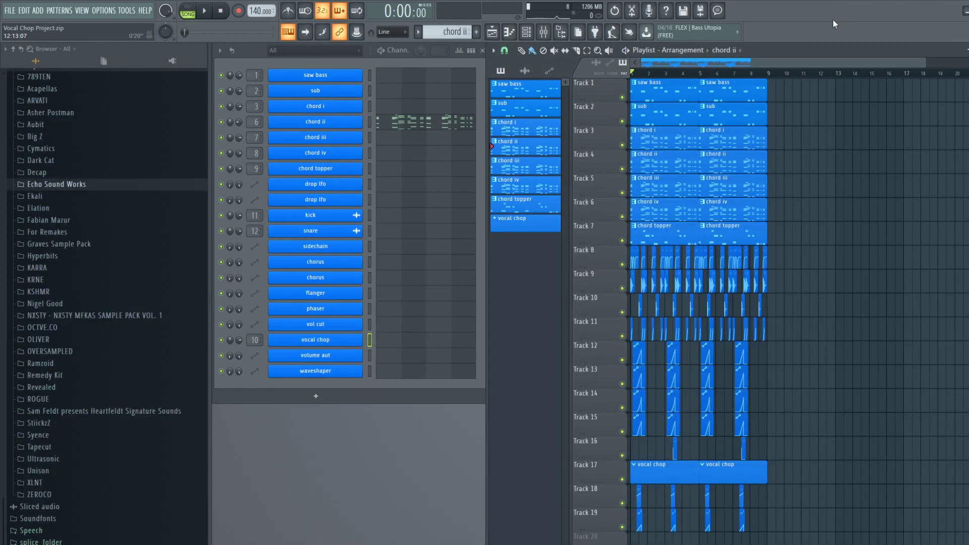
Step: Play the full Vocal Chop Project arrangement from the start to audition the instrumental with the vocal chop
{"action": "key", "text": "space"}
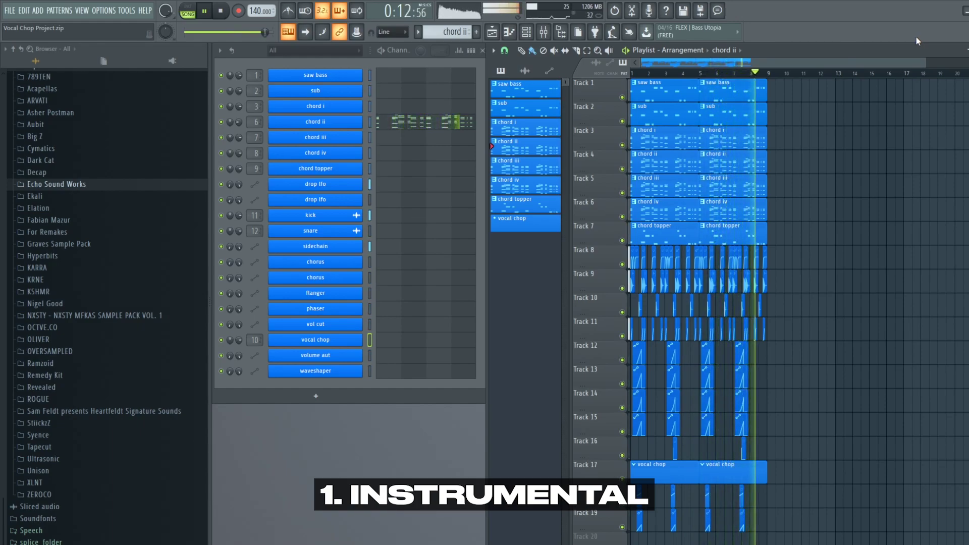
{"action": "key", "text": "space"}
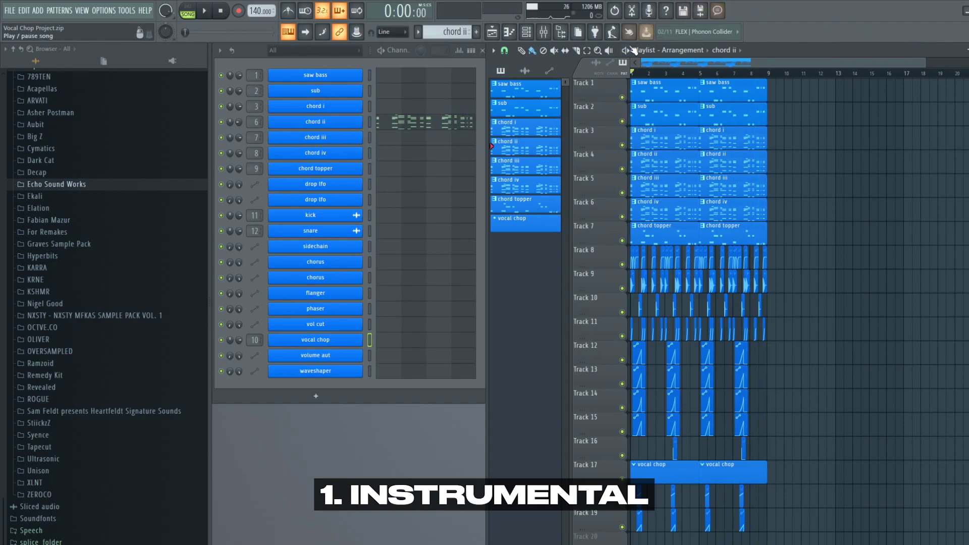
{"action": "key", "text": "space"}
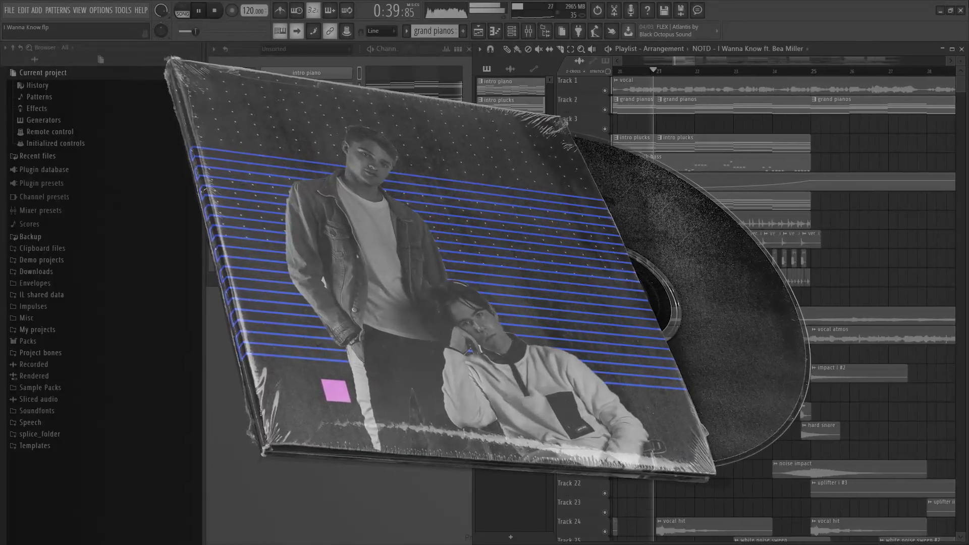
{"action": "scroll", "coordinate": [930, 140], "scroll_direction": "down", "scroll_amount": 4}
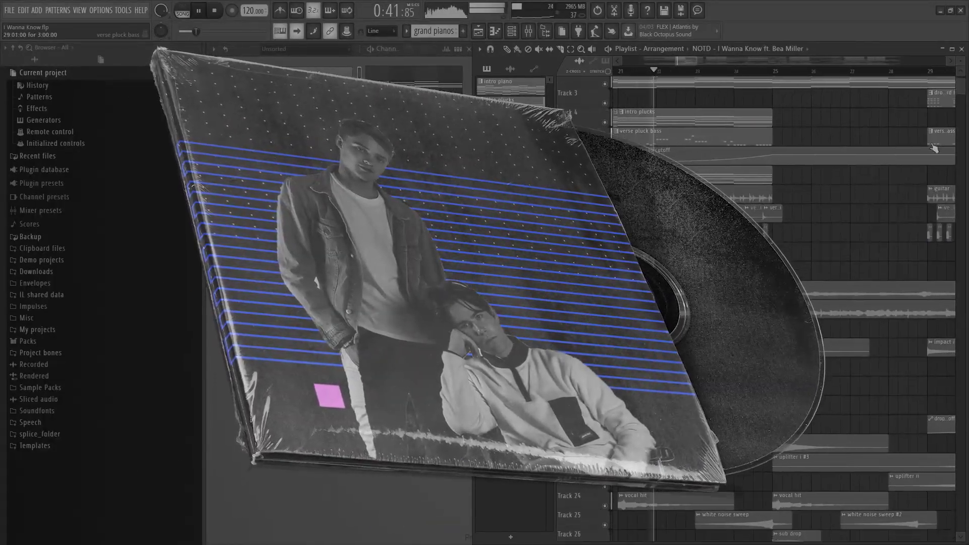
{"action": "scroll", "coordinate": [929, 137], "scroll_direction": "up", "scroll_amount": 2}
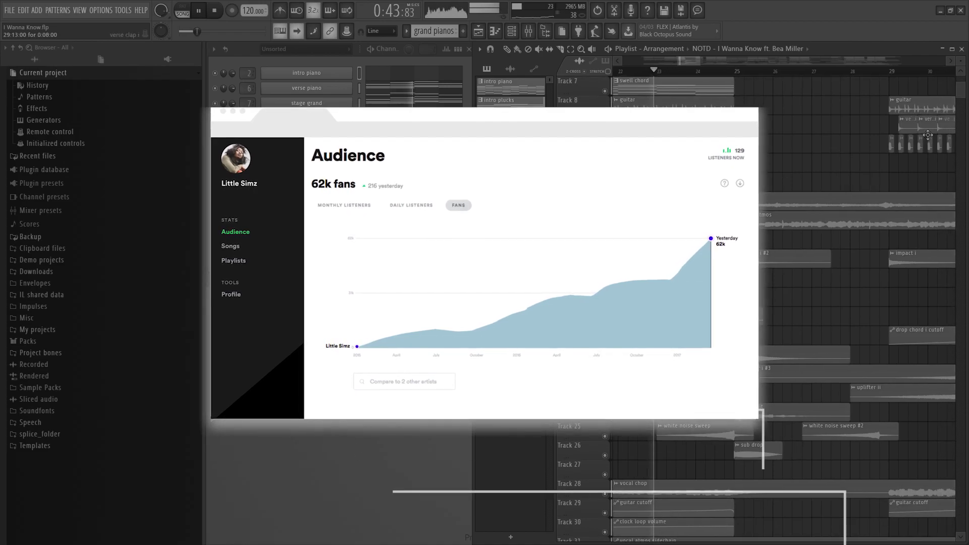
{"action": "scroll", "coordinate": [928, 134], "scroll_direction": "up", "scroll_amount": 1}
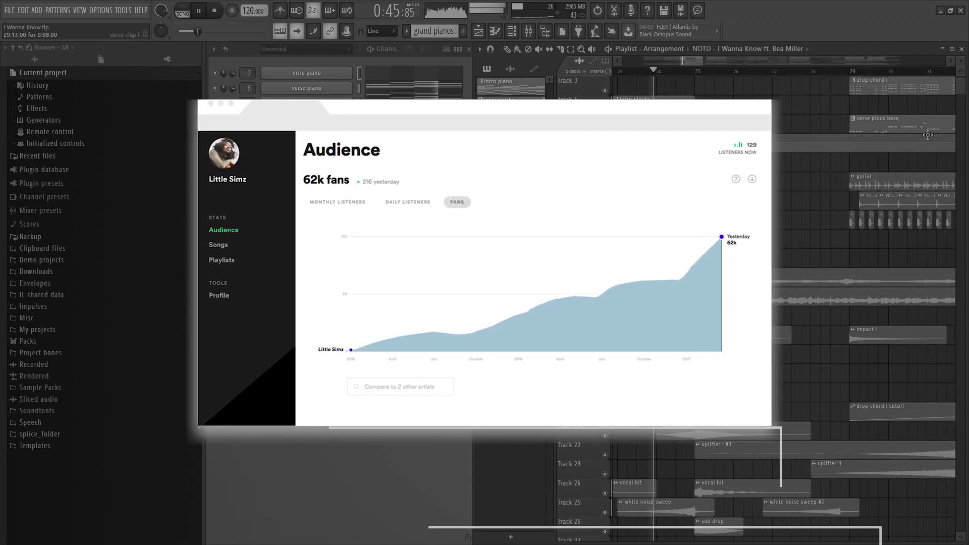